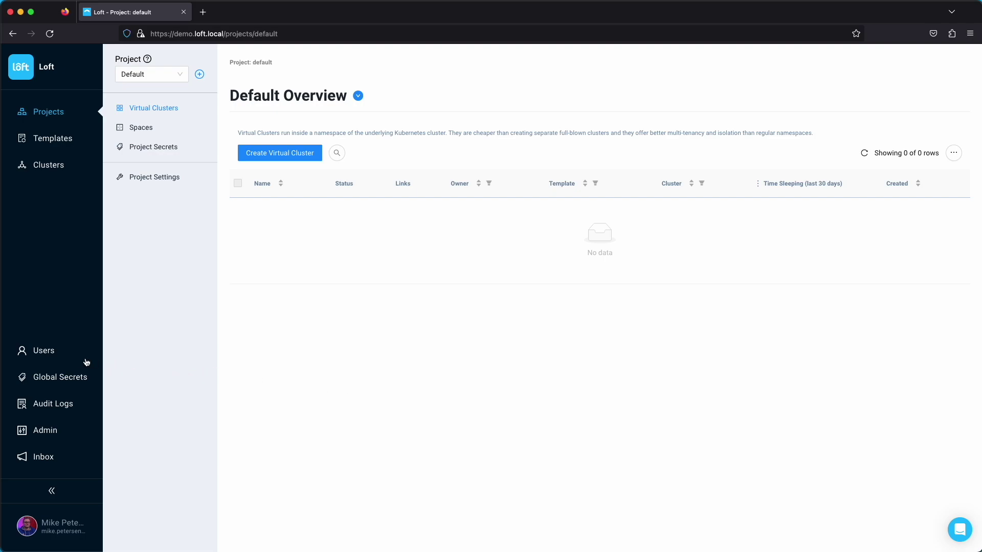
# Go to Users and show the Teams tab listing the Global Admins team.
pyautogui.click(58, 358)
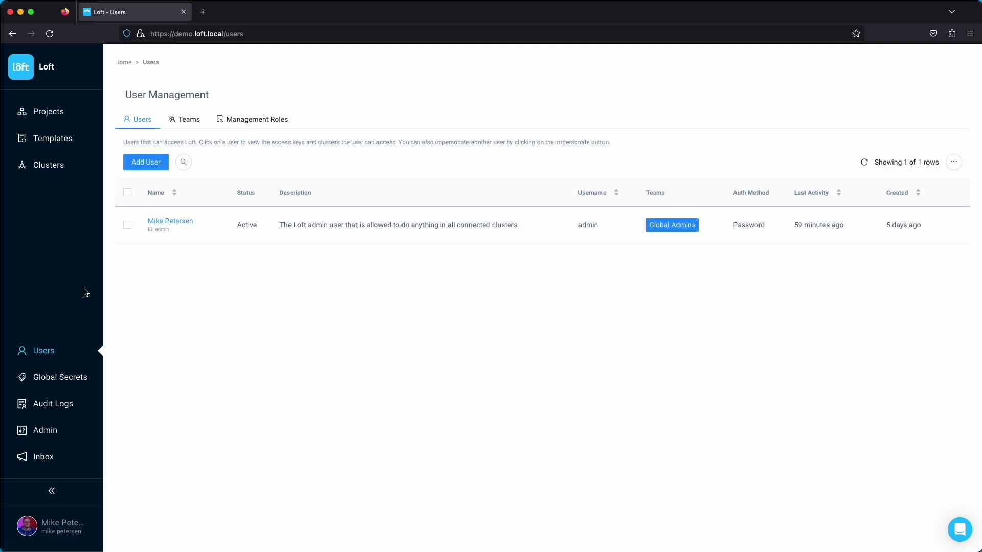
pyautogui.click(182, 123)
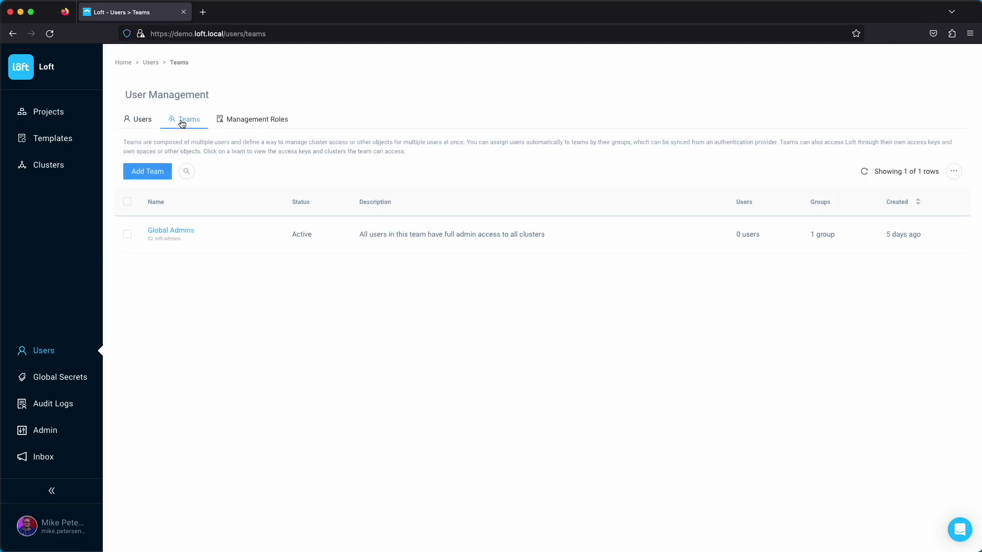
# Add a team, replace the default name my-team with dev-team, and save it.
pyautogui.click(153, 173)
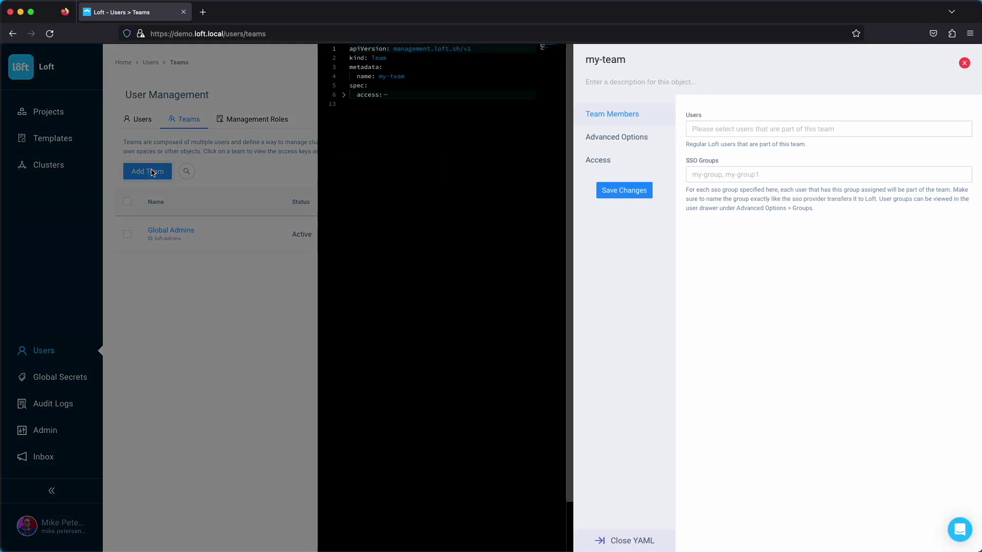
pyautogui.doubleClick(608, 60)
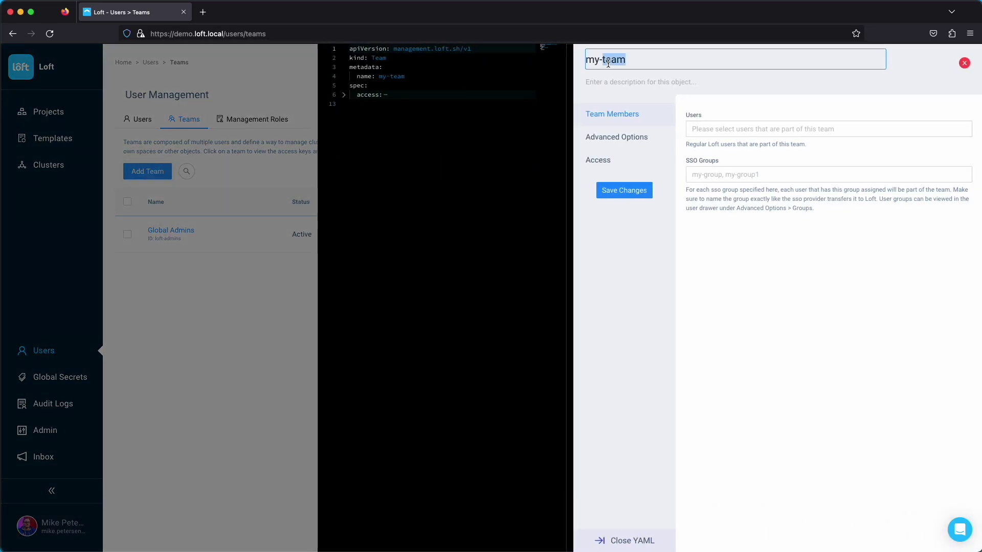
pyautogui.press('BackSpace')
pyautogui.press('BackSpace')
pyautogui.press('BackSpace')
pyautogui.press('BackSpace')
pyautogui.write('d')
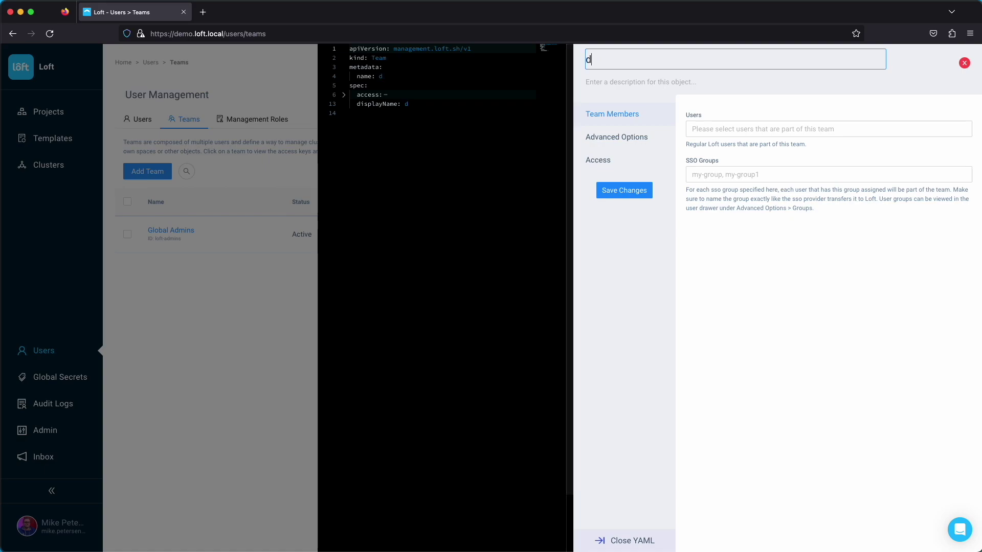
pyautogui.write('ev-team')
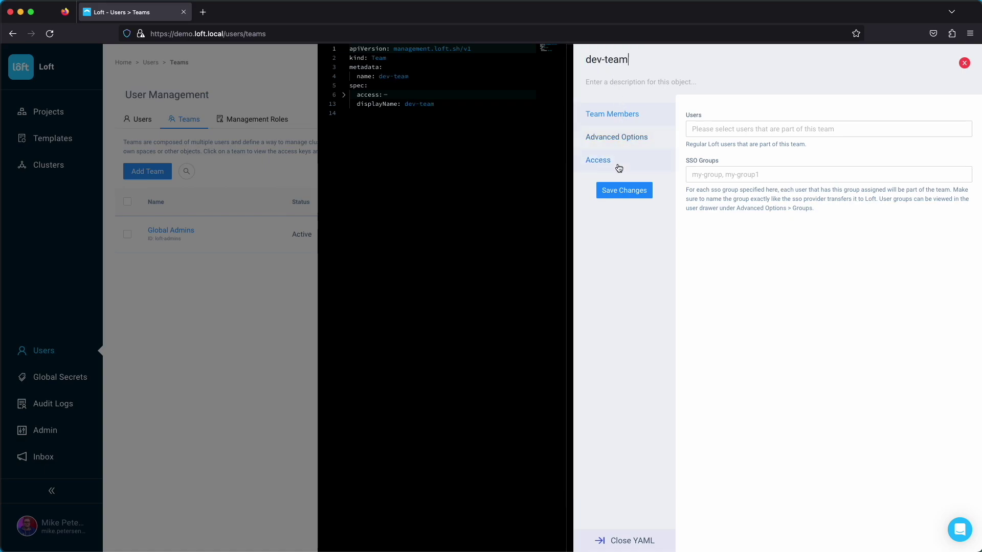
pyautogui.click(618, 190)
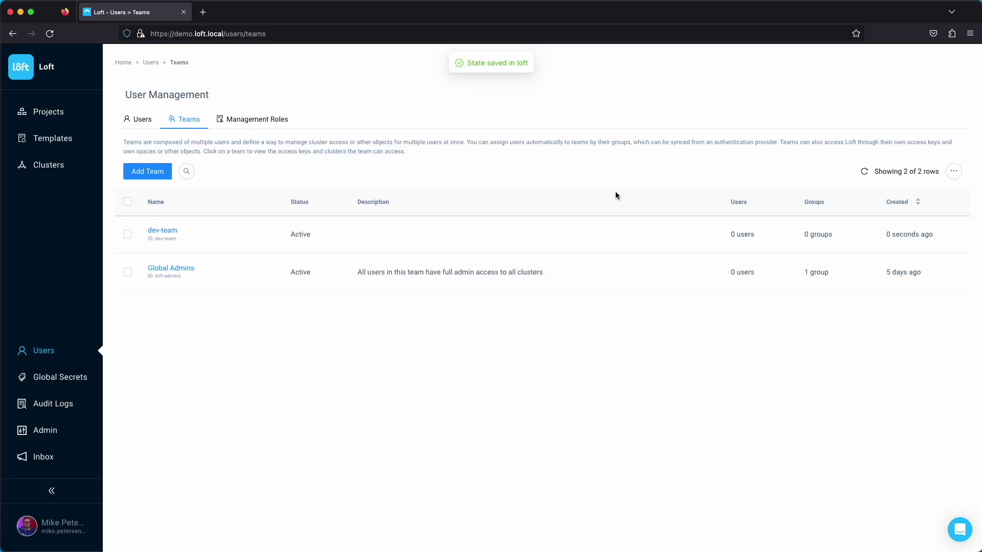
# Start a new user from the Users tab and name it dev-user.
pyautogui.click(139, 122)
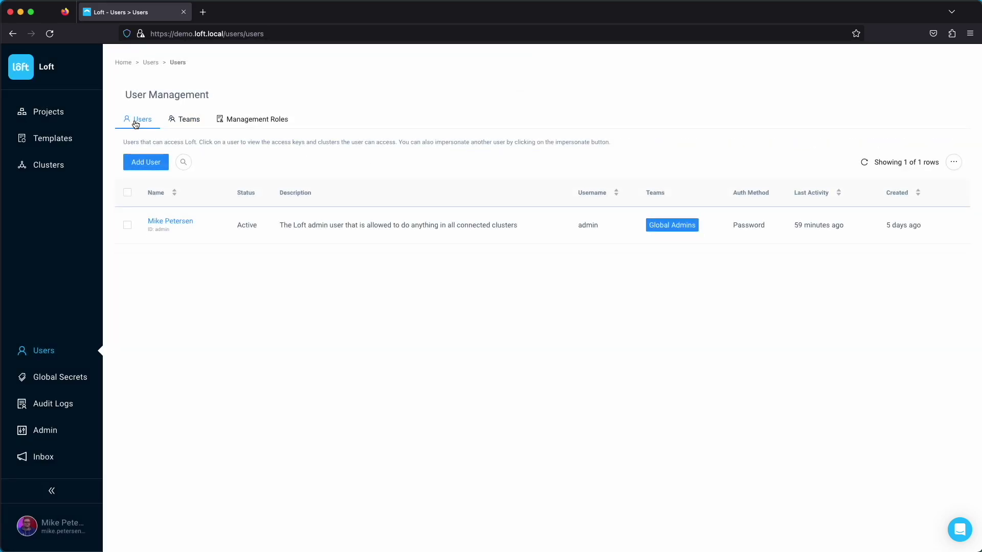
pyautogui.click(141, 163)
pyautogui.click(624, 60)
pyautogui.press('super+a')
pyautogui.write('dev-user')
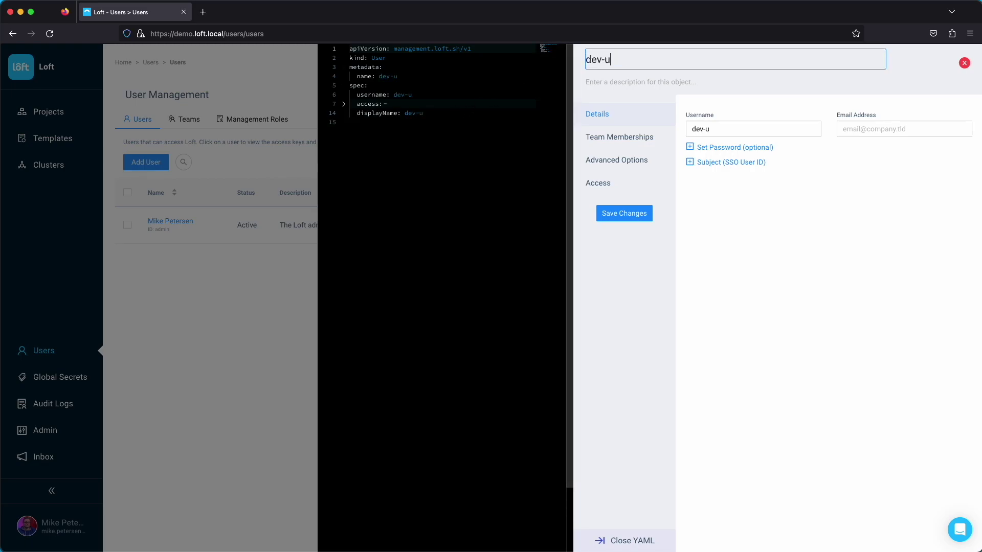
# Add dev-user to dev-team, save the account, and select its invite link.
pyautogui.click(634, 136)
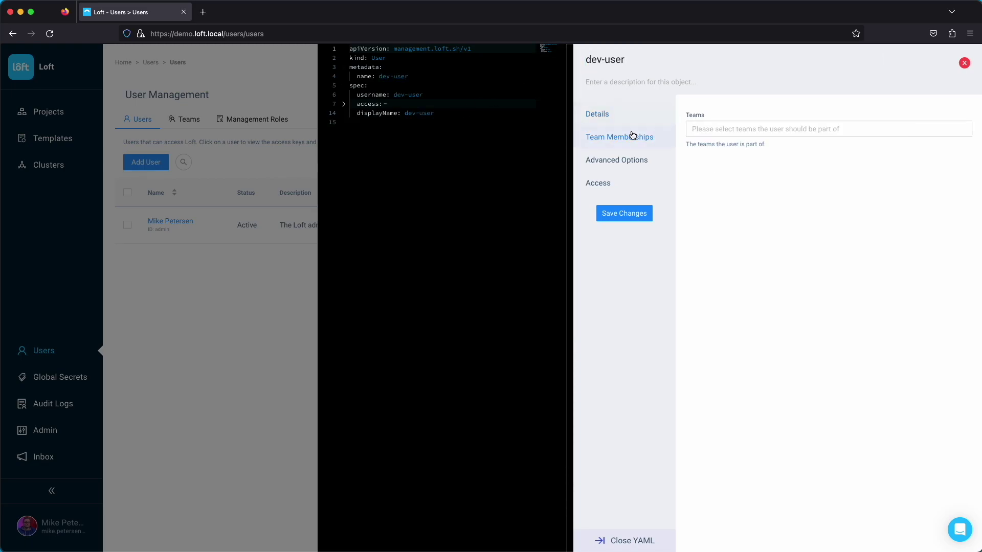
pyautogui.click(703, 130)
pyautogui.click(708, 152)
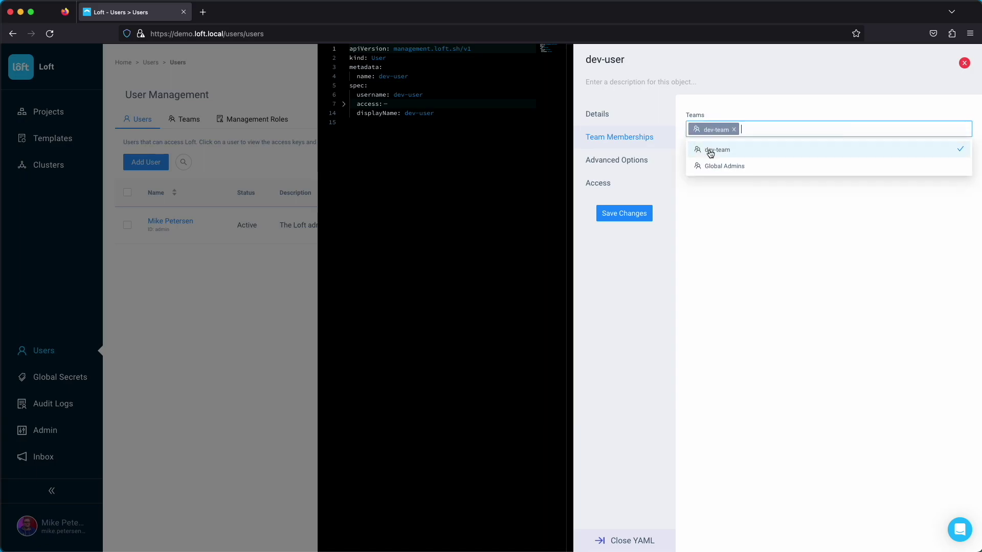
pyautogui.click(707, 223)
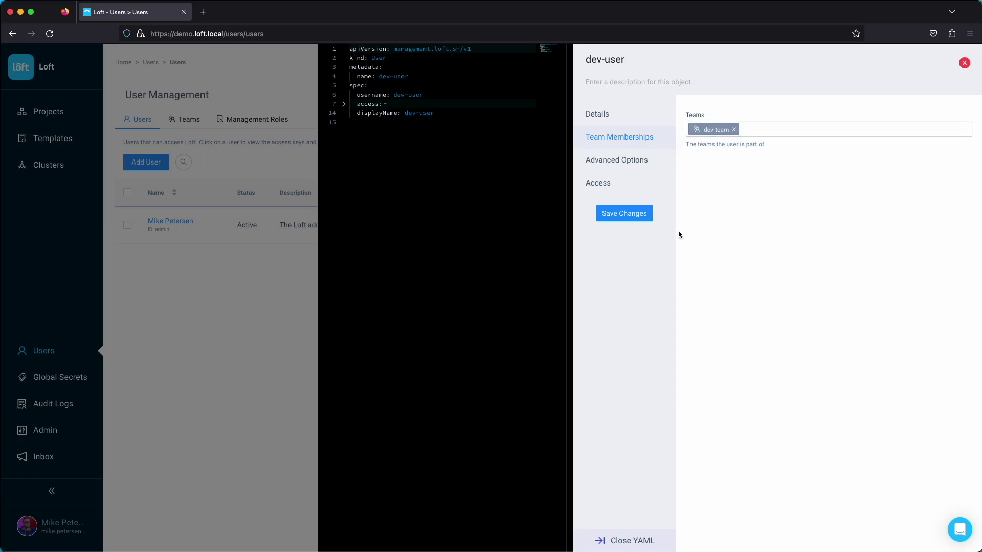
pyautogui.click(635, 219)
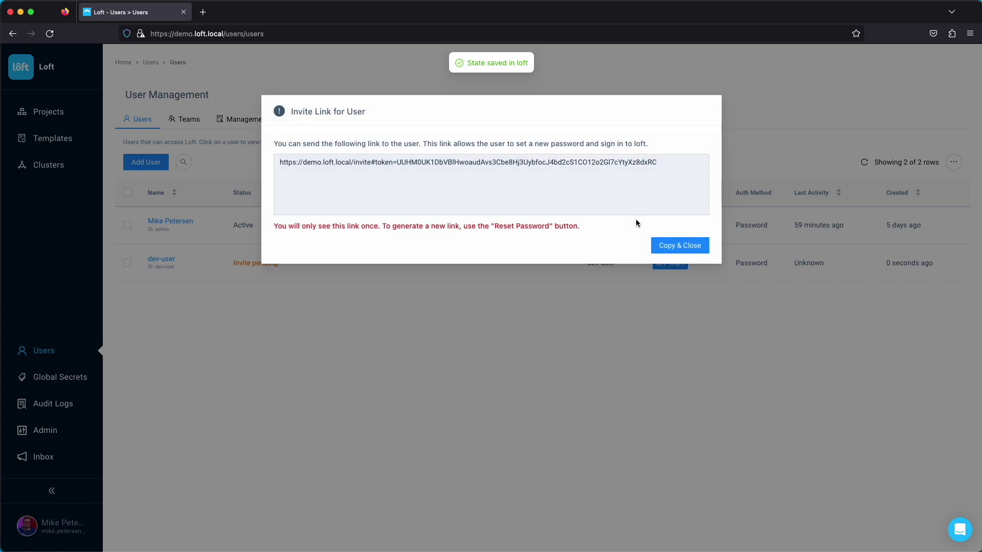
pyautogui.tripleClick(630, 163)
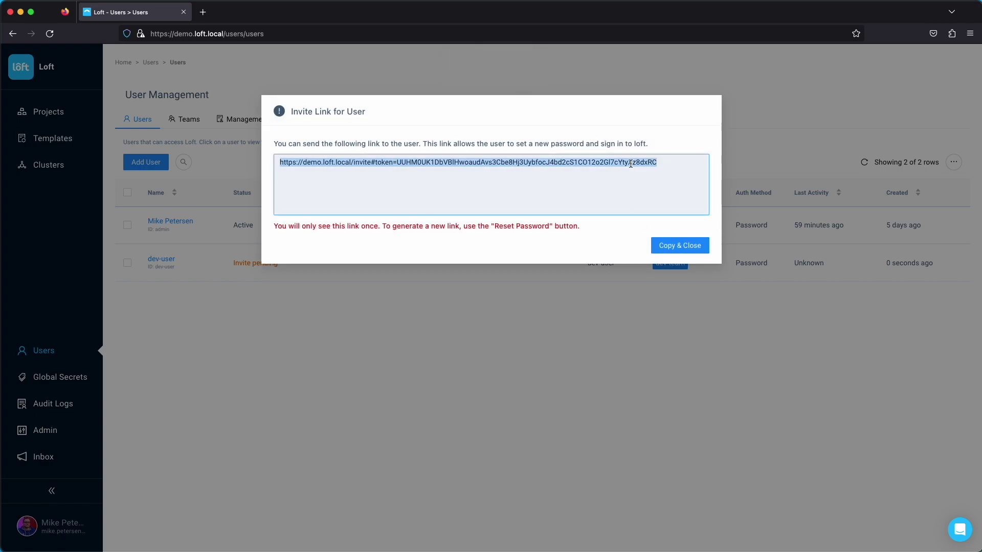
# Copy and close the invite link, then create the virtual cluster template dev-template.
pyautogui.click(679, 246)
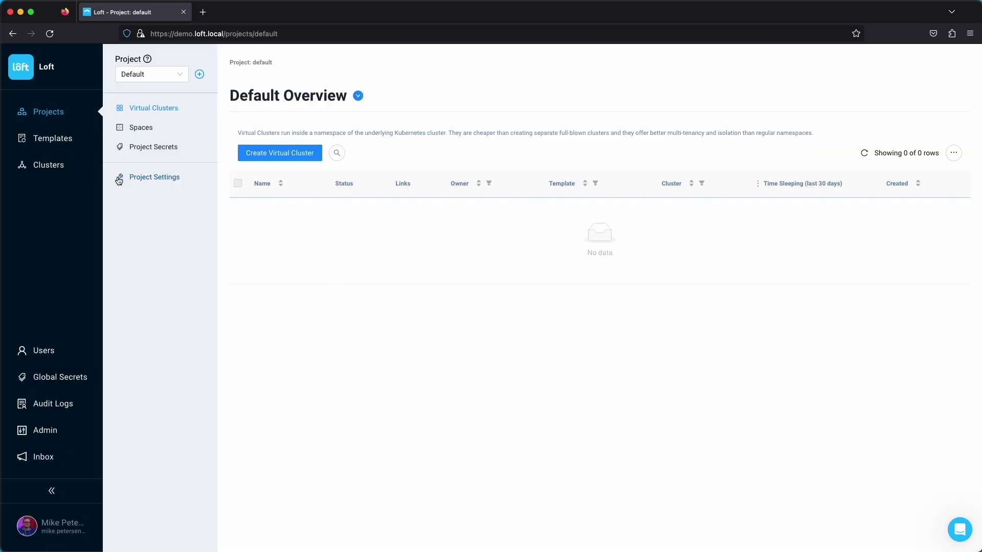
pyautogui.click(65, 142)
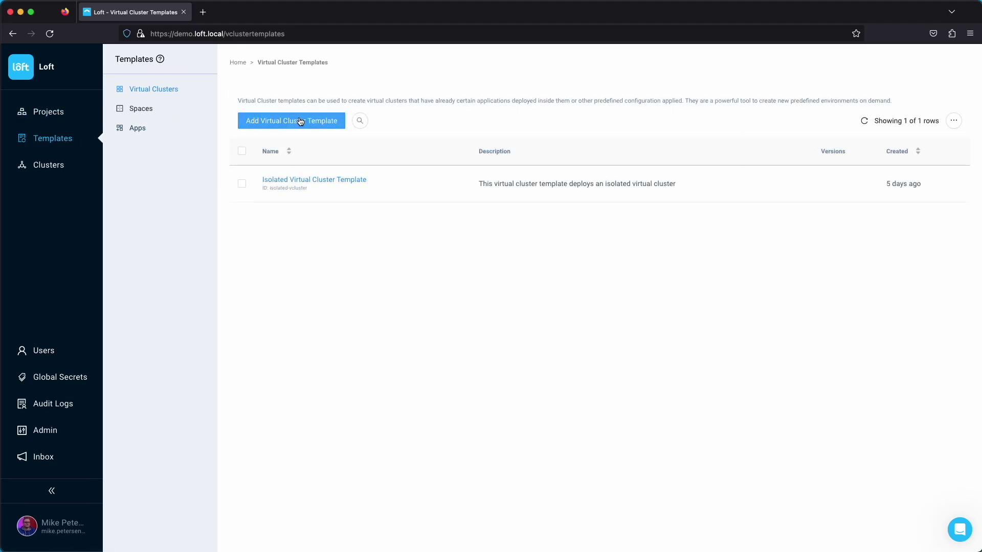
pyautogui.click(299, 121)
pyautogui.click(614, 60)
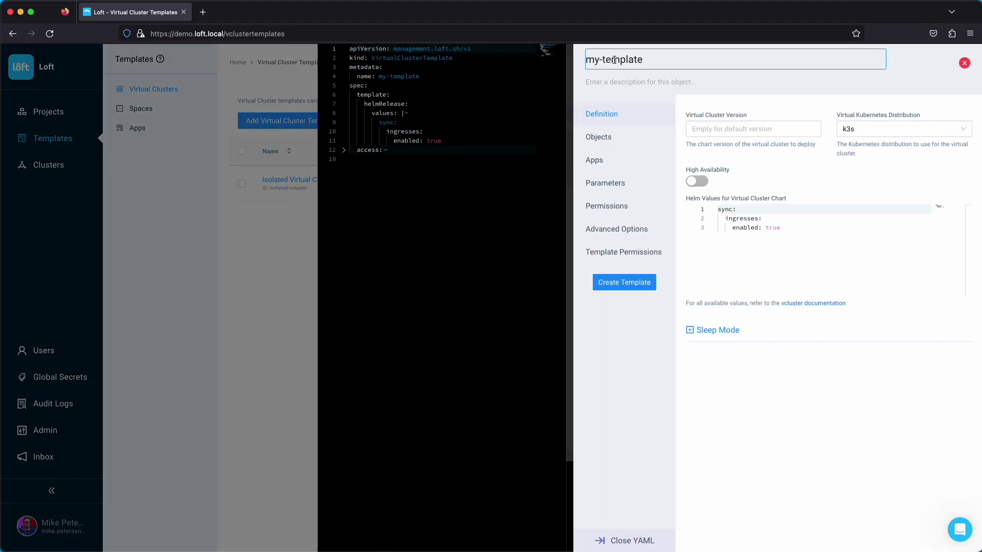
pyautogui.tripleClick(615, 60)
pyautogui.write('dev-template')
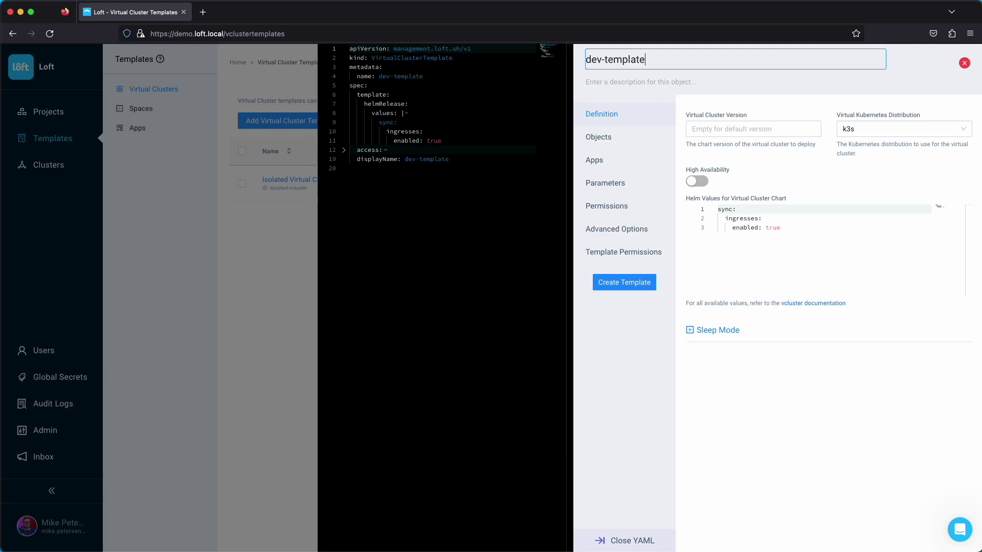
pyautogui.click(610, 282)
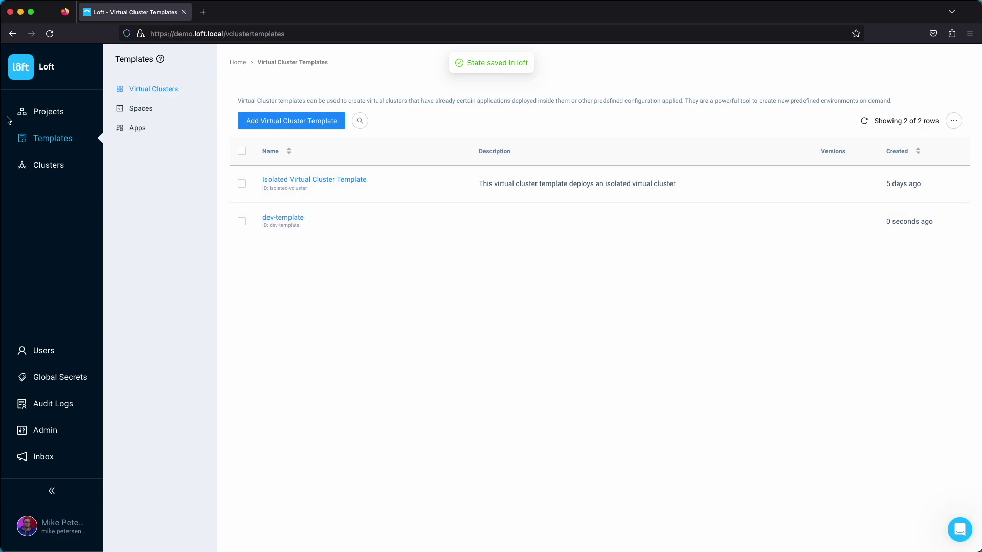
pyautogui.click(49, 115)
# Start a project named dev-project and add dev-team as a member team.
pyautogui.click(200, 76)
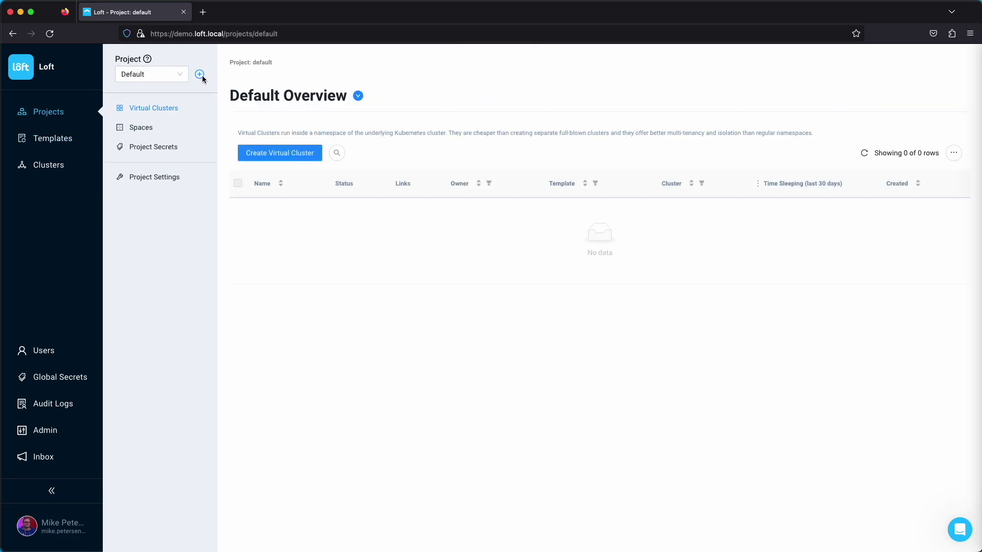
pyautogui.press('super+a')
pyautogui.write('dev-project')
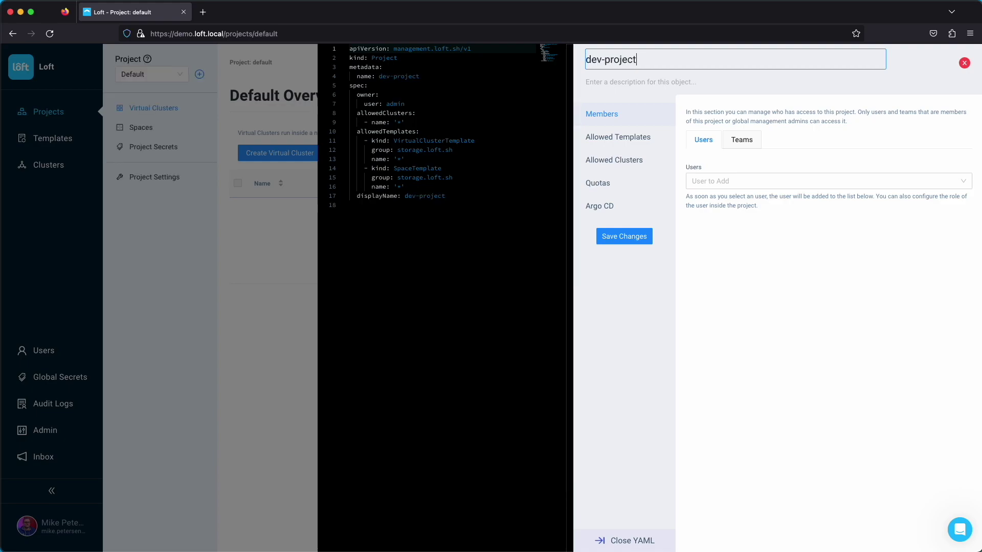
pyautogui.click(738, 119)
pyautogui.click(747, 140)
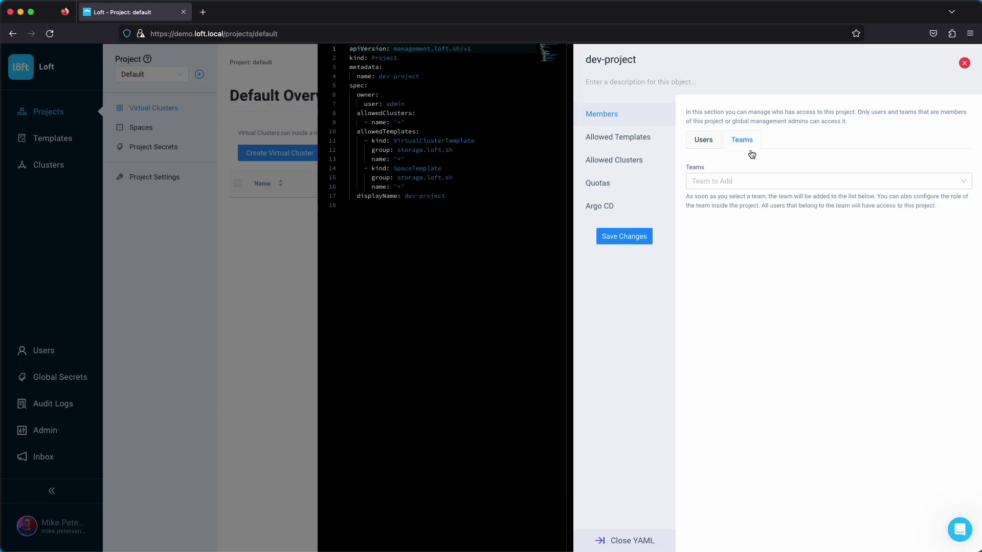
pyautogui.click(757, 181)
pyautogui.click(738, 199)
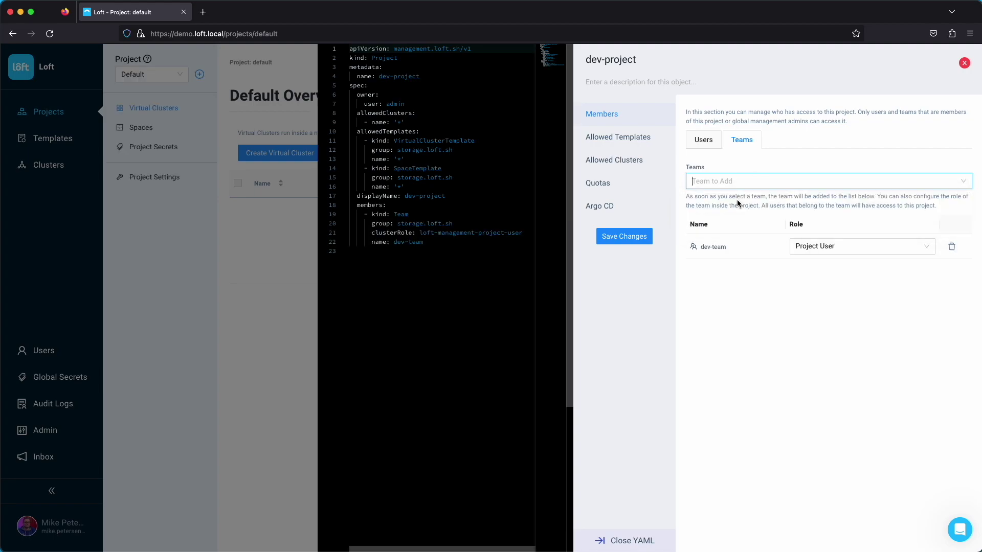
# Restrict the project's allowed templates to dev-template only and save it.
pyautogui.click(641, 138)
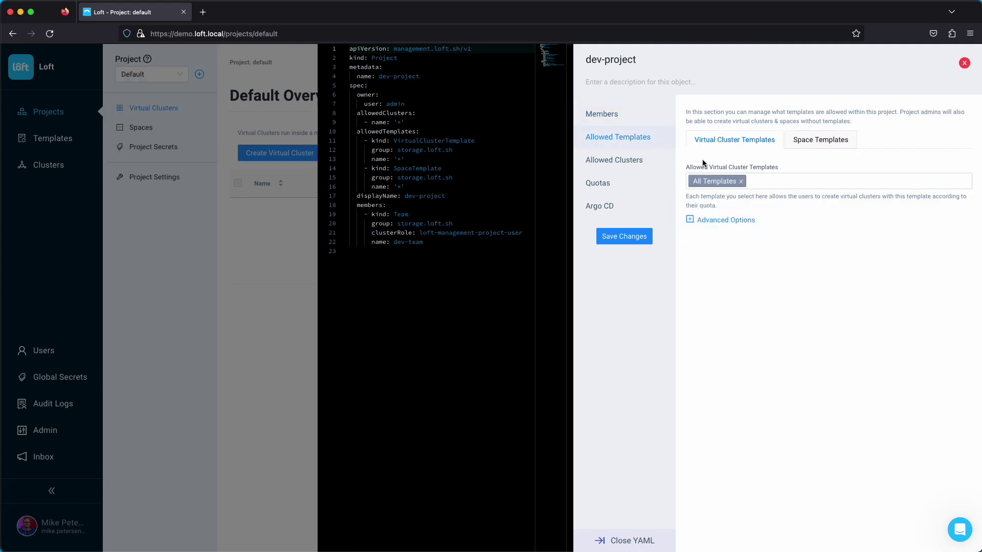
pyautogui.click(741, 182)
pyautogui.click(745, 182)
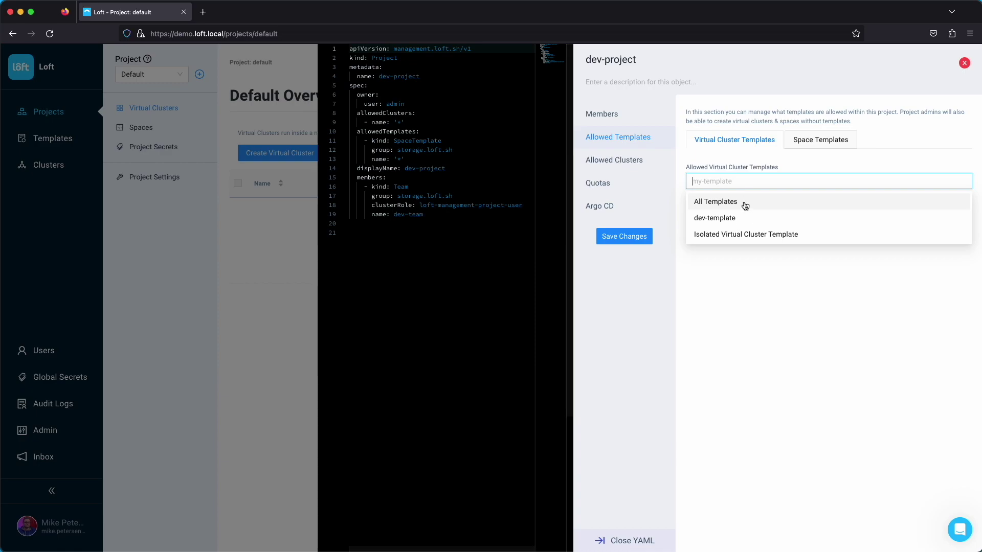
pyautogui.click(739, 219)
pyautogui.click(696, 284)
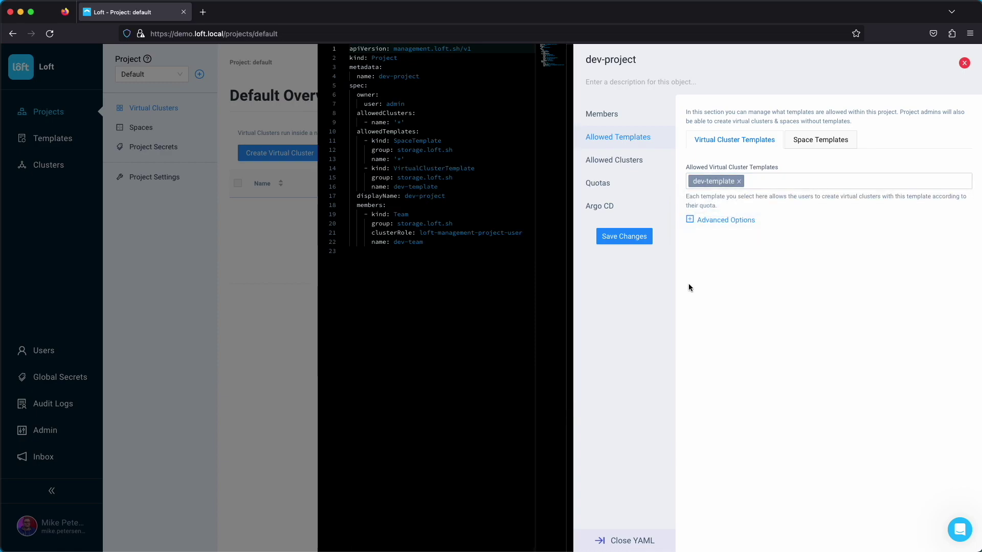
pyautogui.click(624, 236)
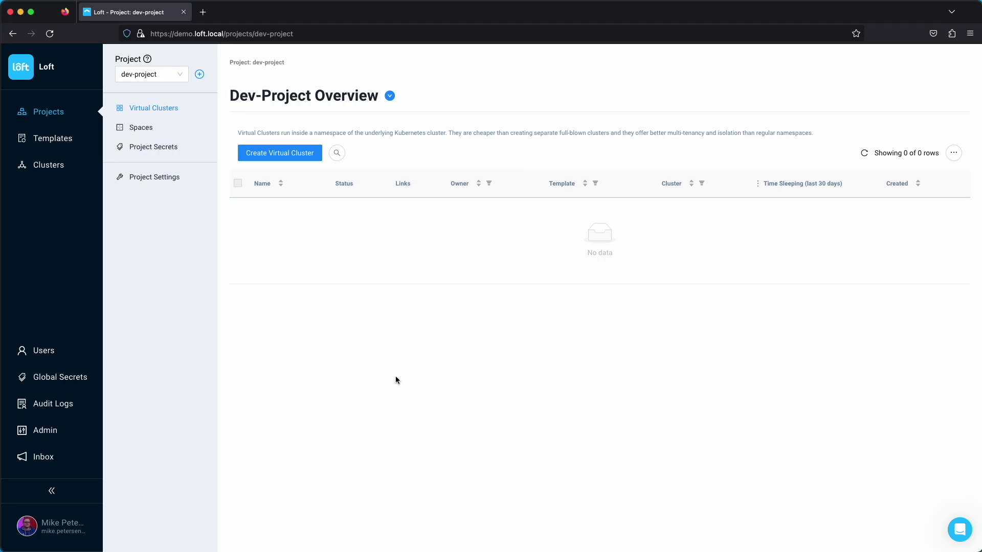
# Log out and sign back in as dev-user with its password.
pyautogui.click(61, 527)
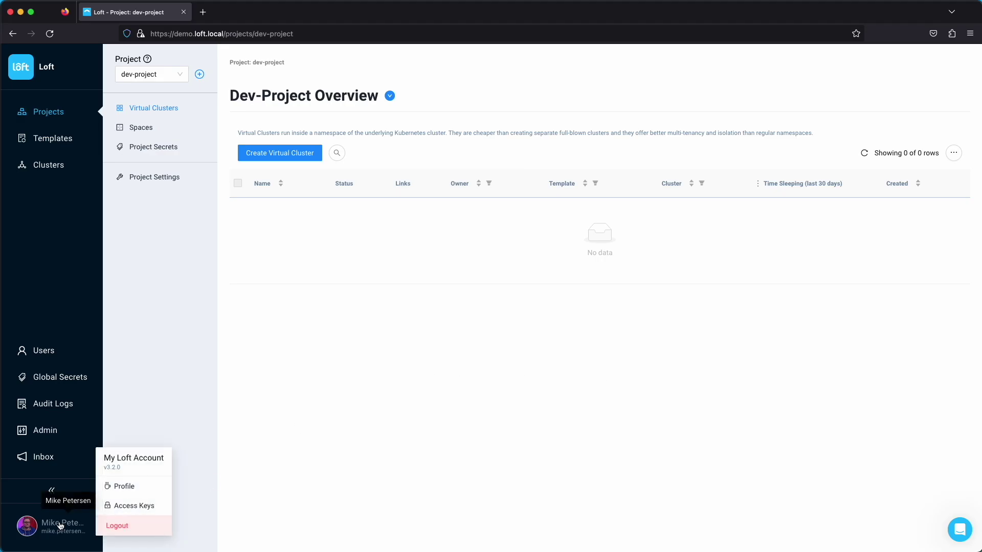
pyautogui.click(121, 527)
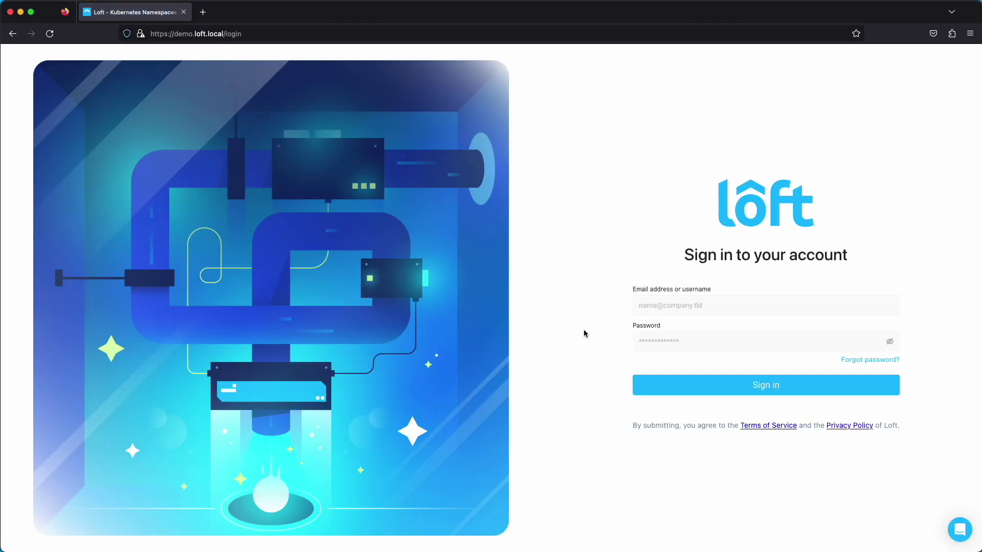
pyautogui.write('dev-user')
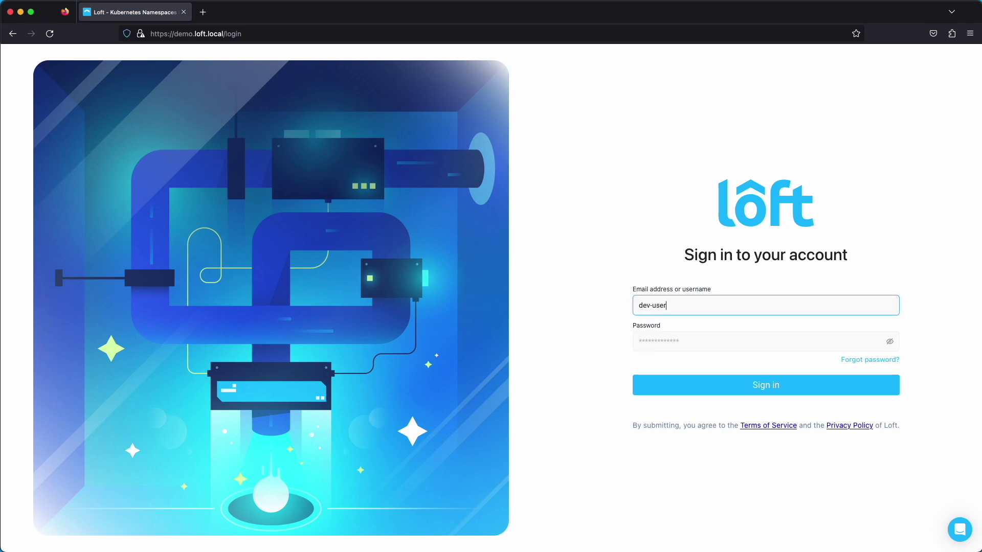
pyautogui.press('Tab')
pyautogui.write('••••••')
pyautogui.press('Return')
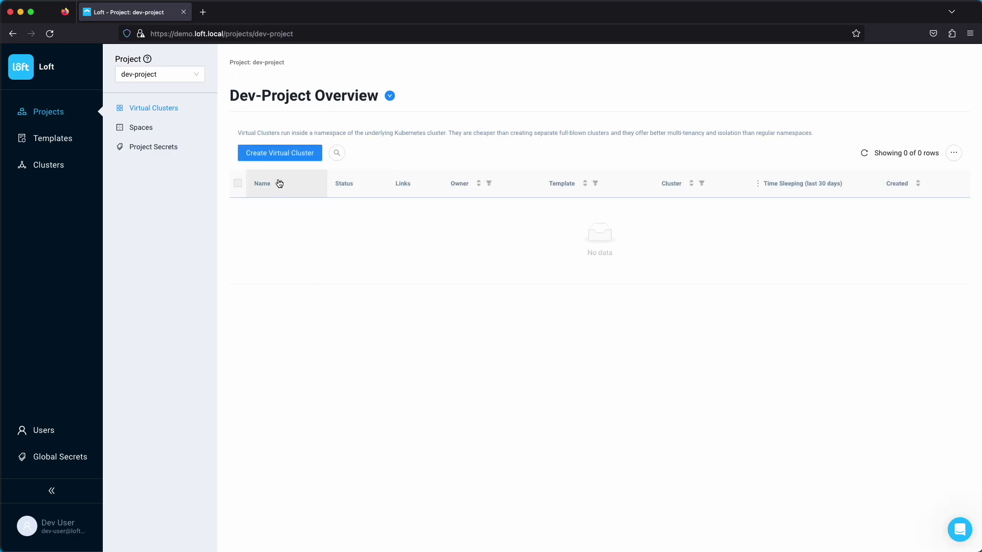
# Create virtual cluster dev-cluster from dev-template, granting dev-team access.
pyautogui.click(284, 152)
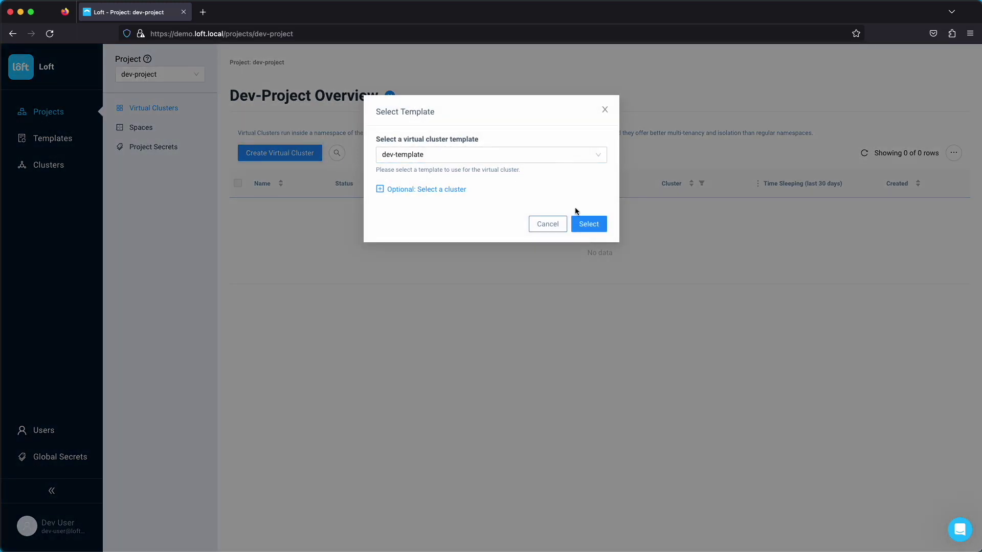
pyautogui.click(588, 224)
pyautogui.click(640, 58)
pyautogui.hotkey('ctrl', 'a')
pyautogui.write('dev-cluster')
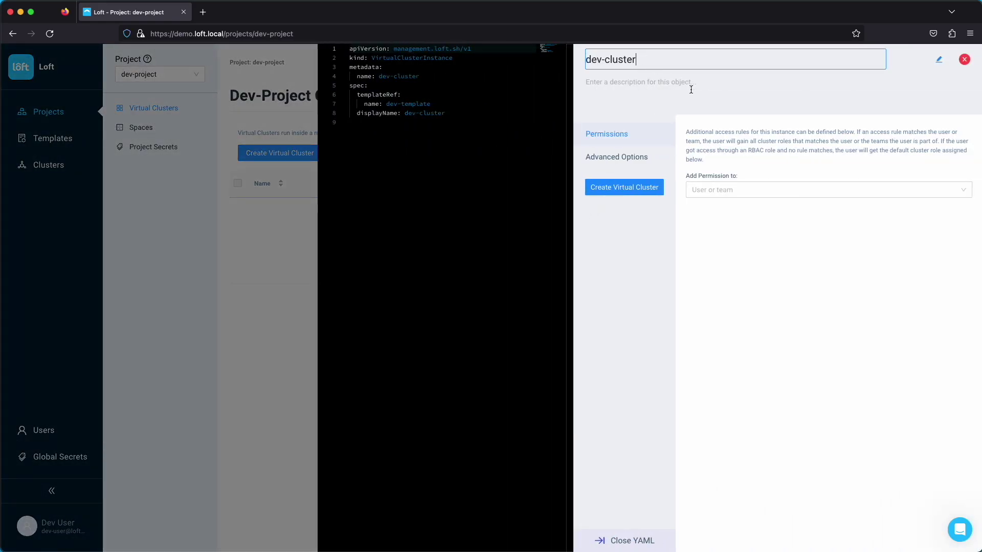
pyautogui.press('Return')
pyautogui.click(745, 186)
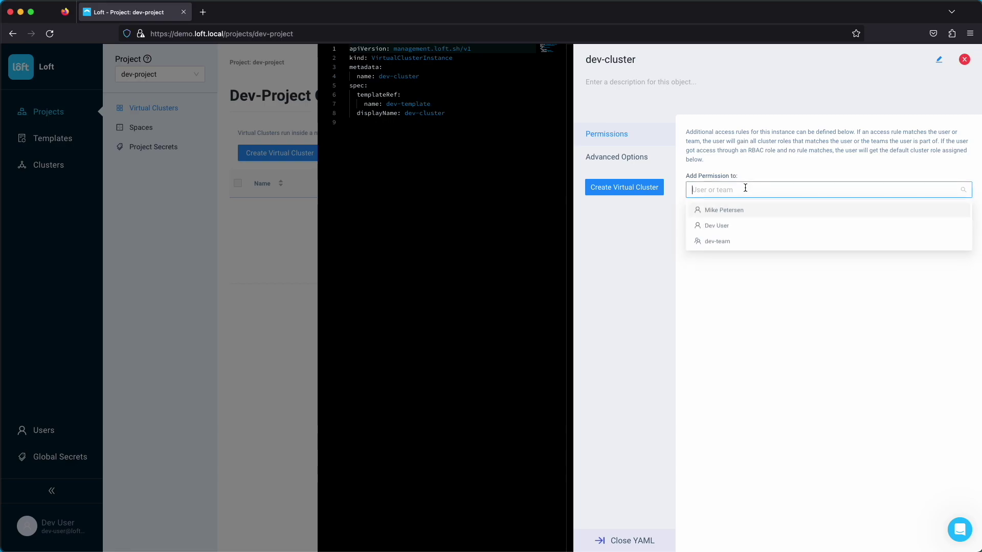
pyautogui.click(728, 241)
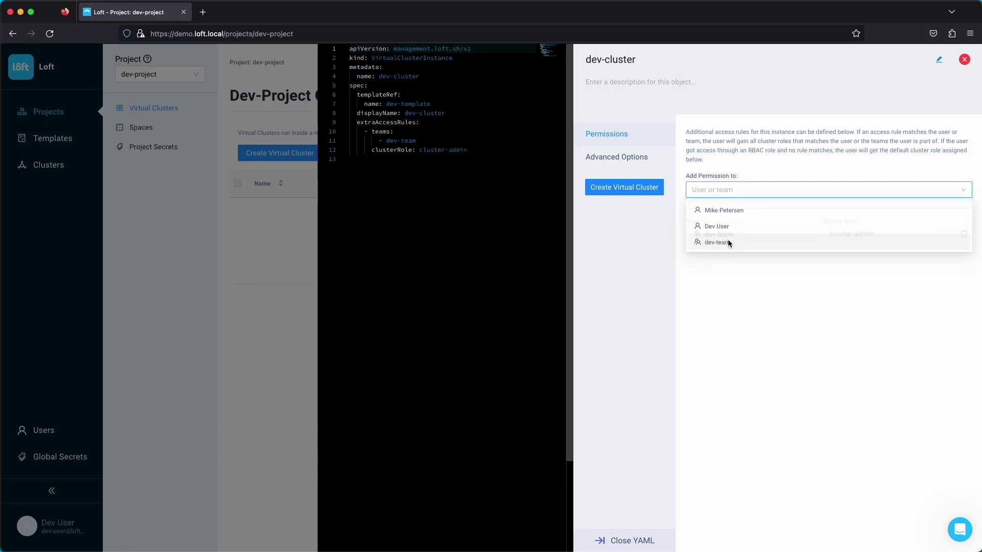
pyautogui.click(633, 192)
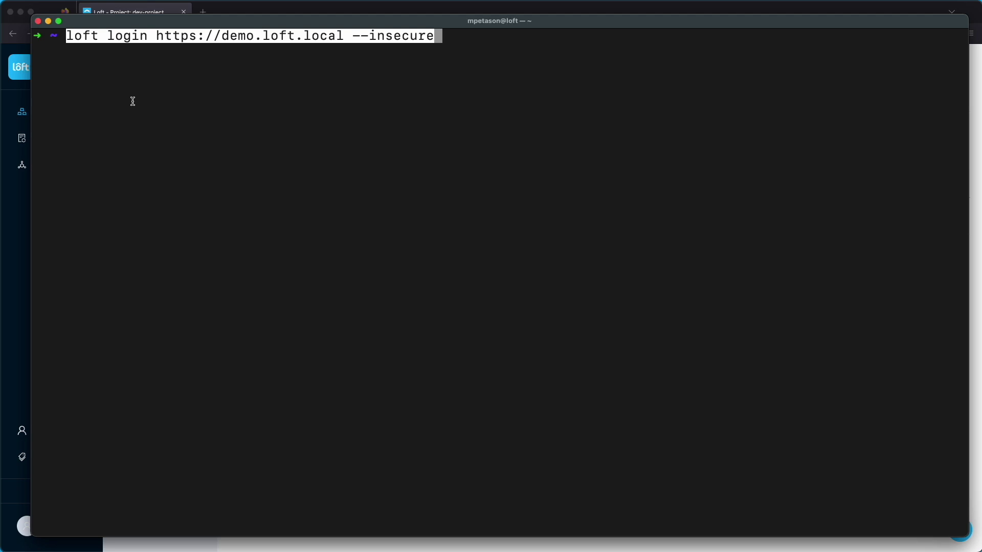
# Log in with loft login and switch the kube context to vcluster dev-cluster.
pyautogui.press('Return')
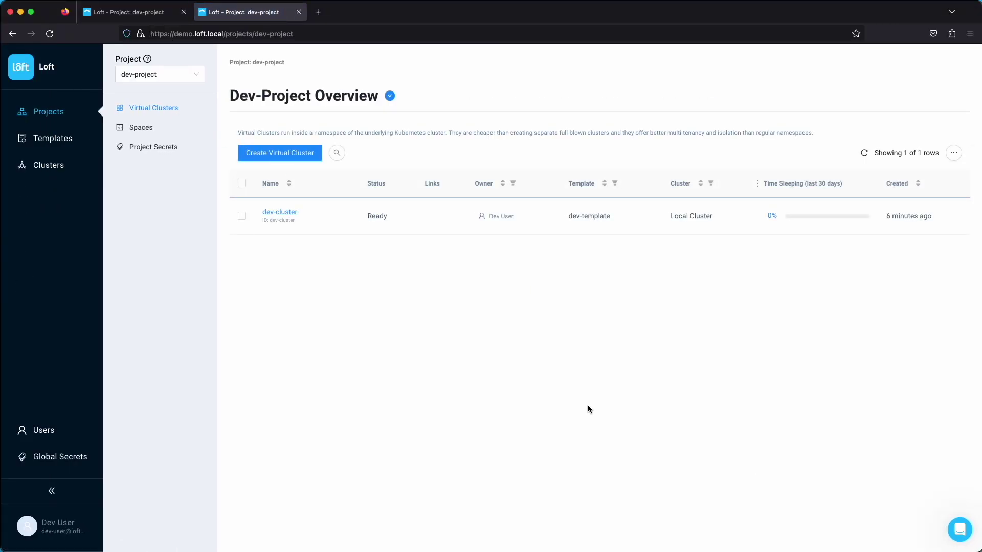
pyautogui.press('super+Tab')
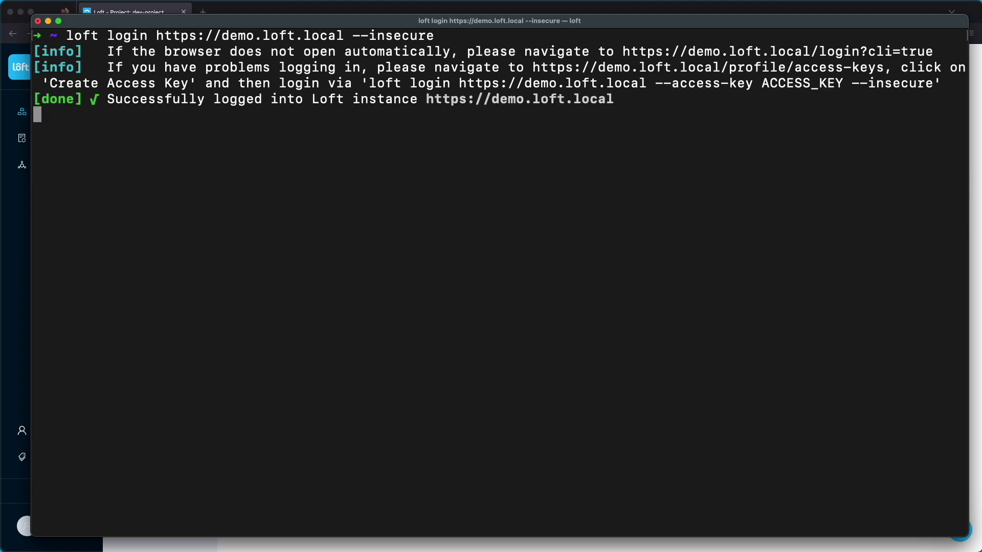
pyautogui.write('loft use vcluster dev-cluster')
pyautogui.press('Return')
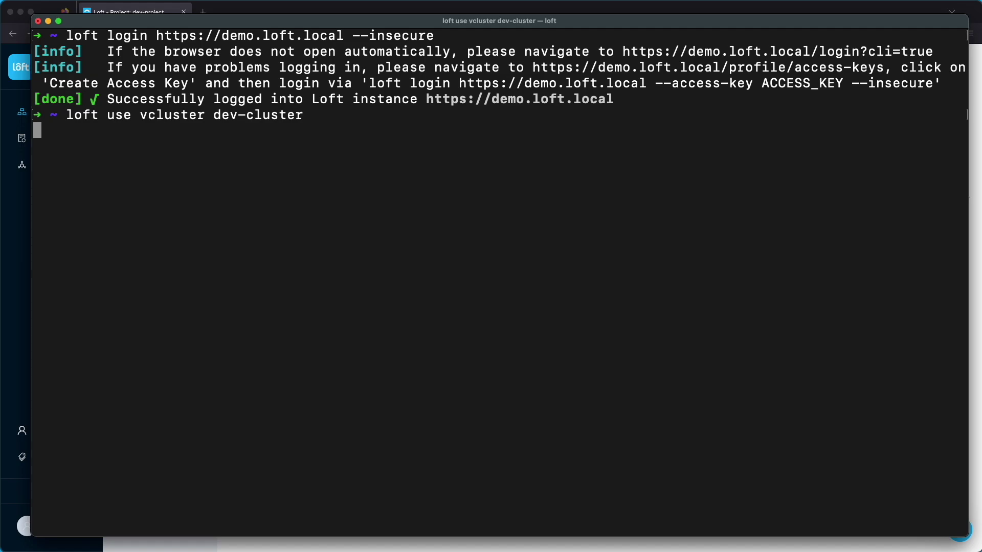
# Check contexts with kubectx and kubectl get namespace, then set DevPod's IDE to vscode.
pyautogui.write('kubectx')
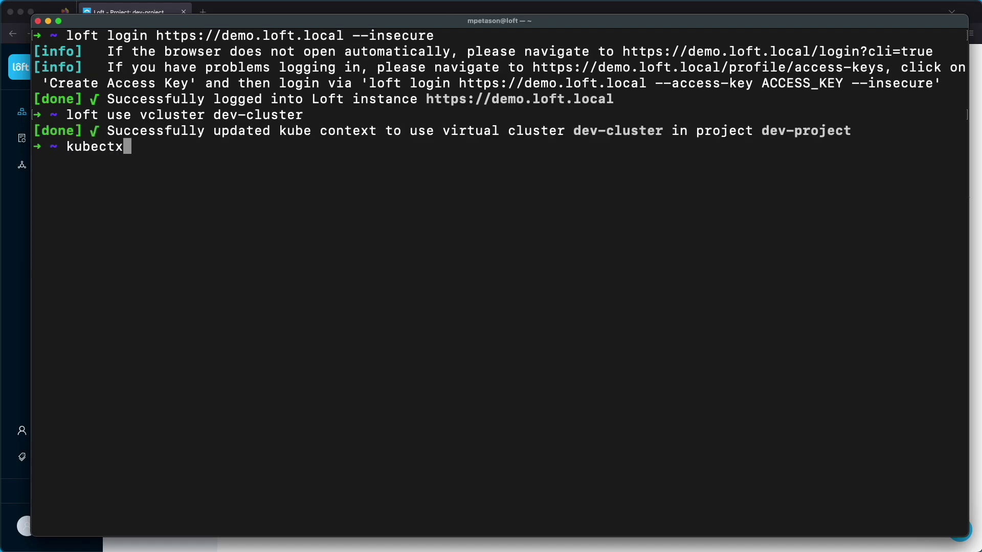
pyautogui.press('Return')
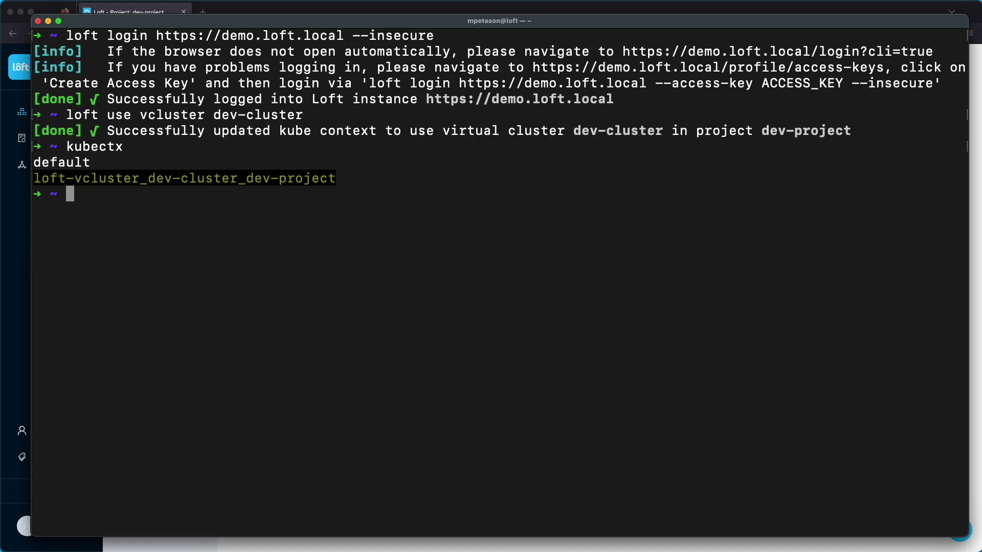
pyautogui.write('kubectl')
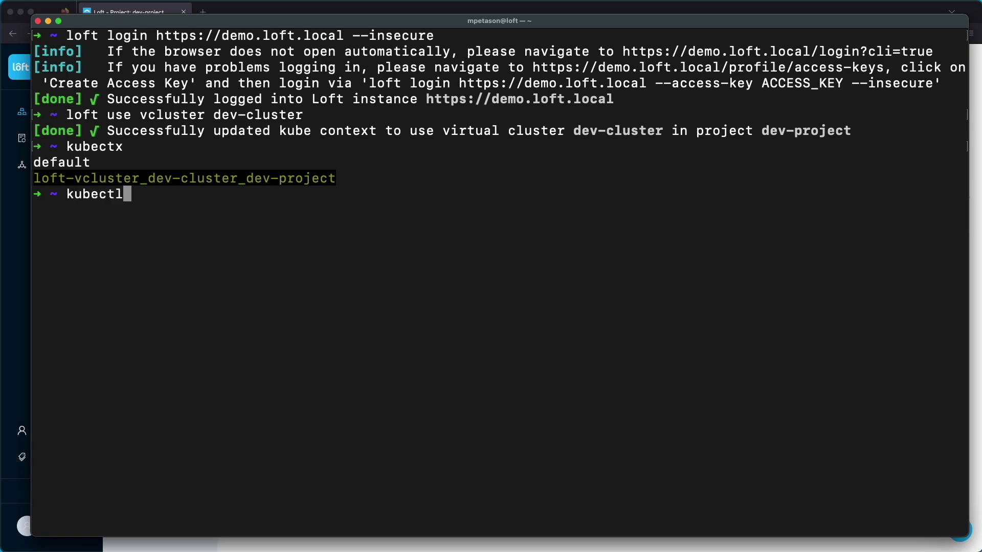
pyautogui.write(' get namespace')
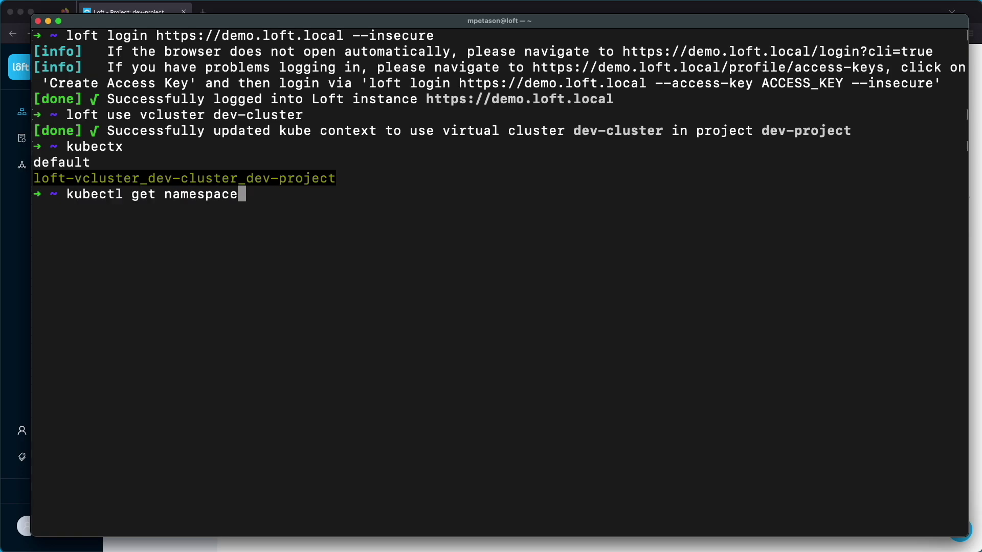
pyautogui.press('Return')
pyautogui.write('de')
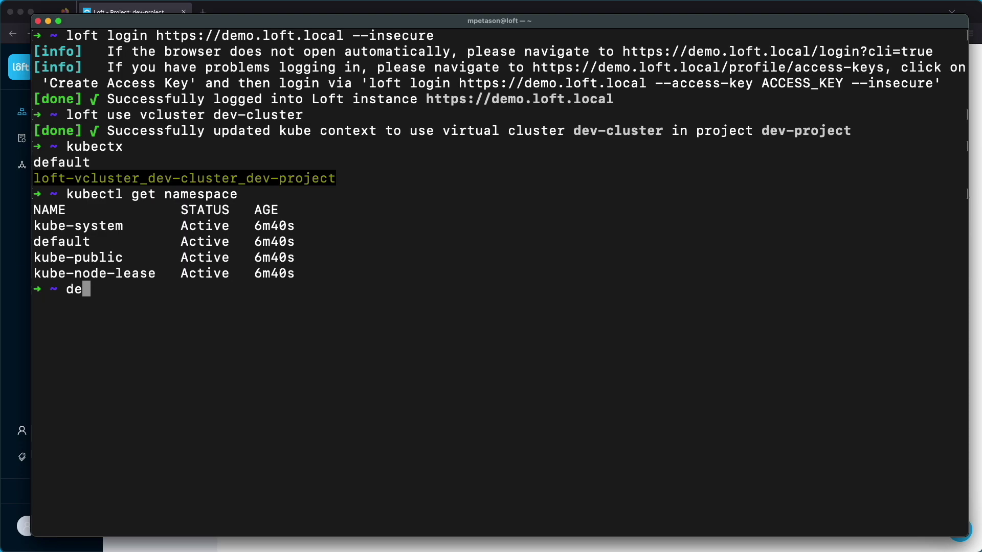
pyautogui.write('vpod ide use vscode')
pyautogui.press('Return')
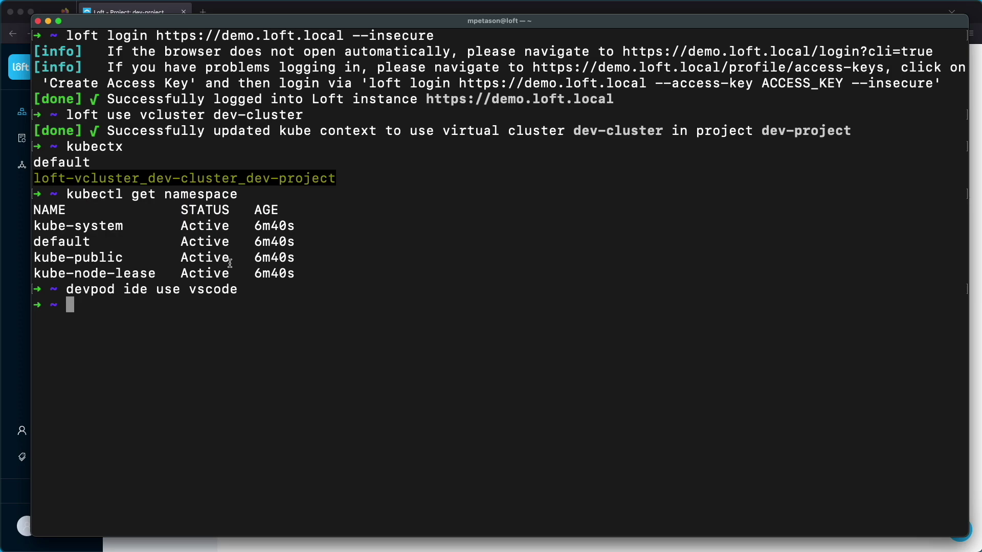
# Add DevPod's kubernetes provider for the dev-cluster context and default namespace, then paste devpod up.
pyautogui.write('devpod provider add kubernetes --option KUBERNETES_CONFIG="/Users/mpetason/.kube/config" --option KUBERNETES_CONTEXT="loft-vcluster_dev-cluster_dev-project" --option KUBERNETES_NAMESPACE="default"')
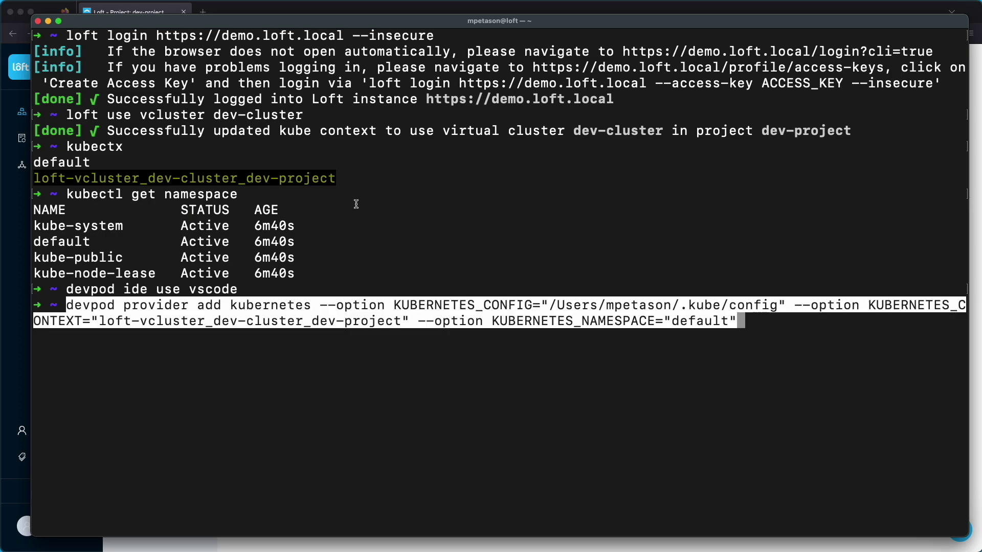
pyautogui.press('Return')
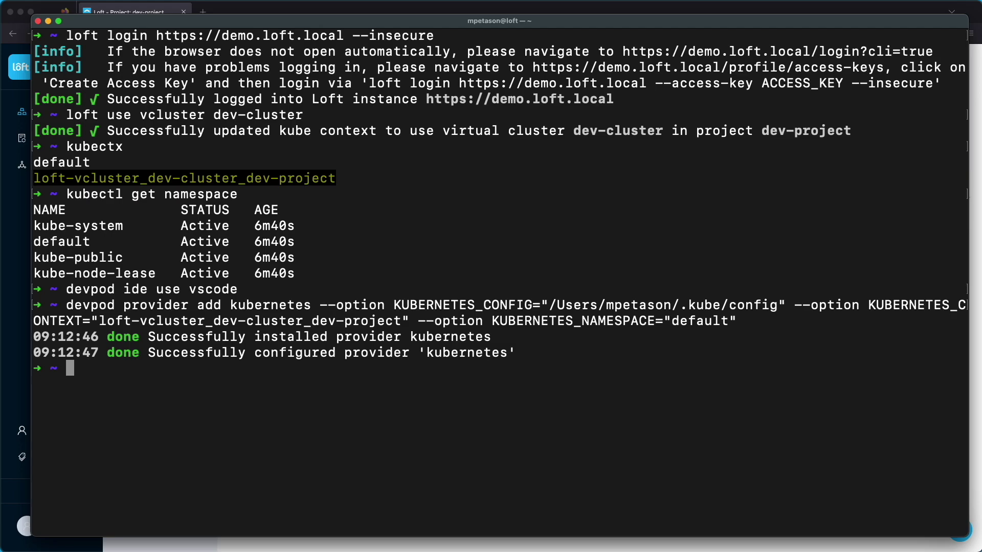
pyautogui.write('devpod up https://github.com/microsoft/vscode-remote-try-go')
# Run devpod up for the vscode-remote-try-go repository to open it in VS Code.
pyautogui.press('Return')
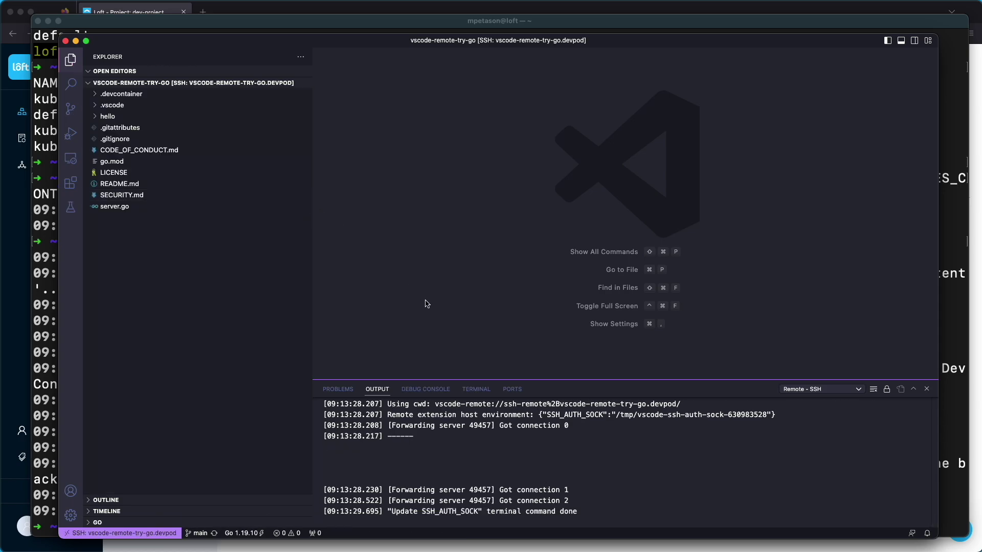
# Show the workspace terminal panel, open hello/hello.go in VS Code, then return to Terminal.
pyautogui.click(476, 389)
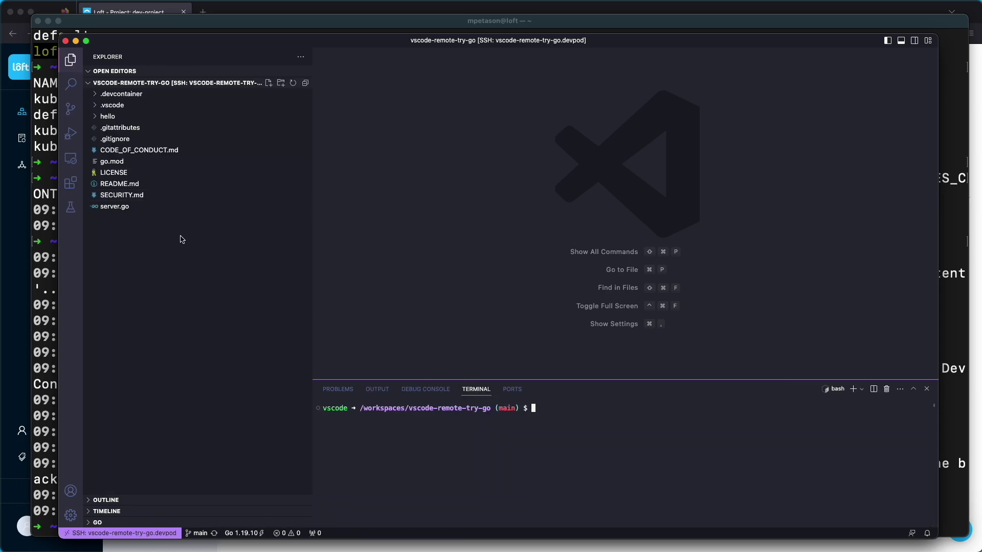
pyautogui.click(136, 117)
pyautogui.click(136, 128)
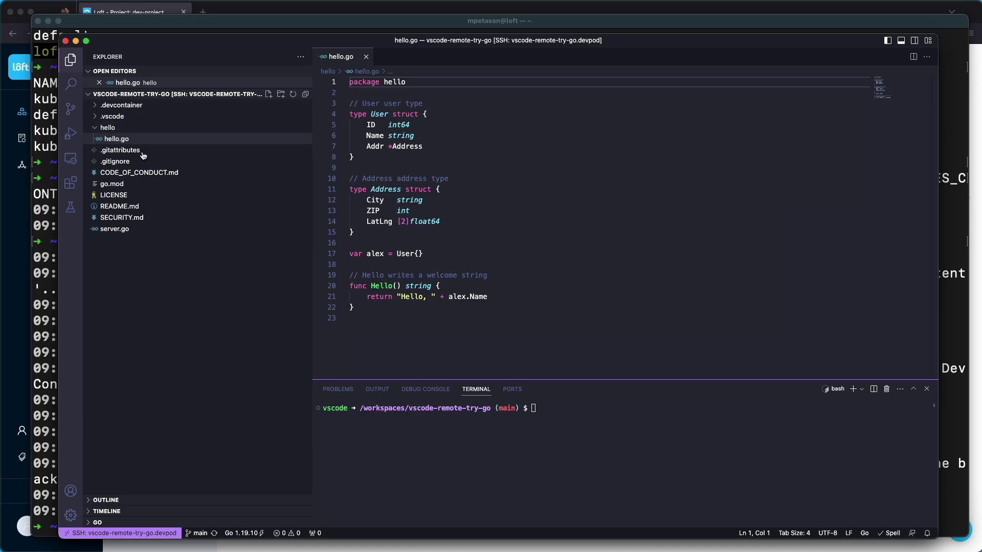
pyautogui.press('super+Tab')
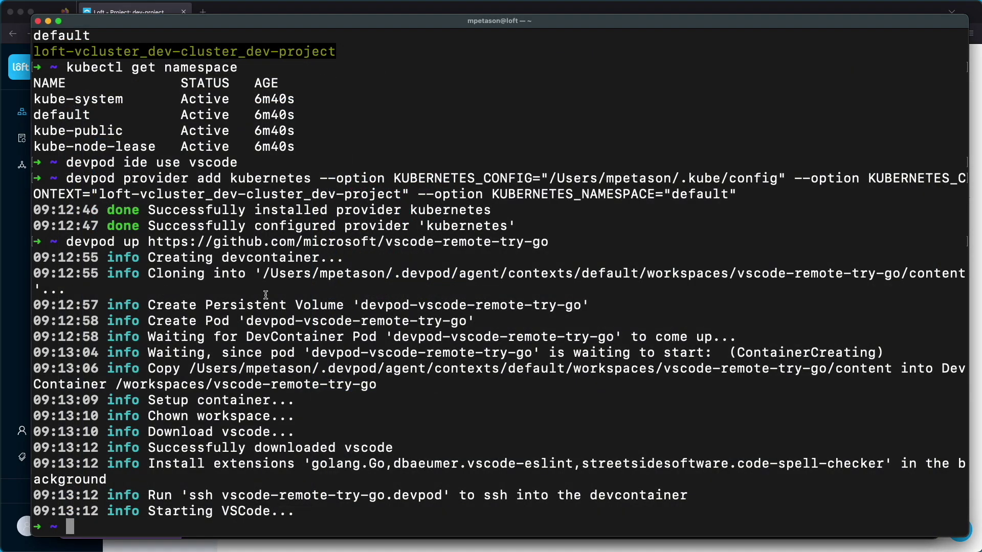
# Run kubectl get pods to see devpod-vscode-remote-try-go Running with 1/1 ready.
pyautogui.write('kubectl get pods')
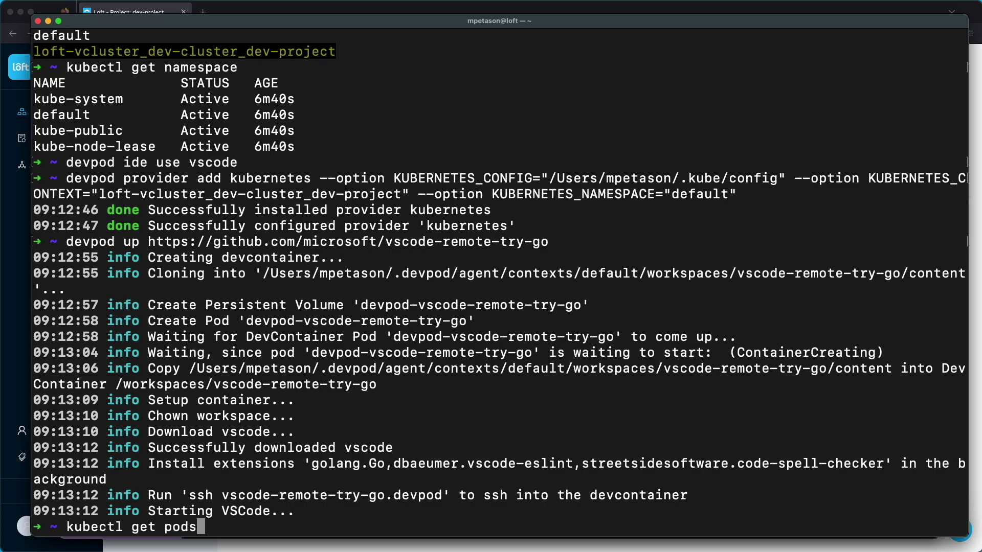
pyautogui.press('Return')
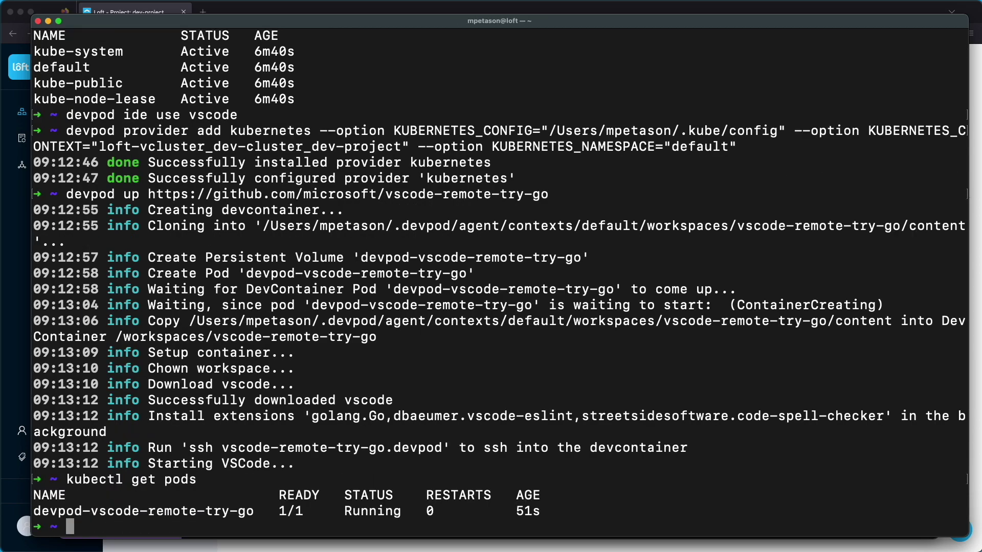